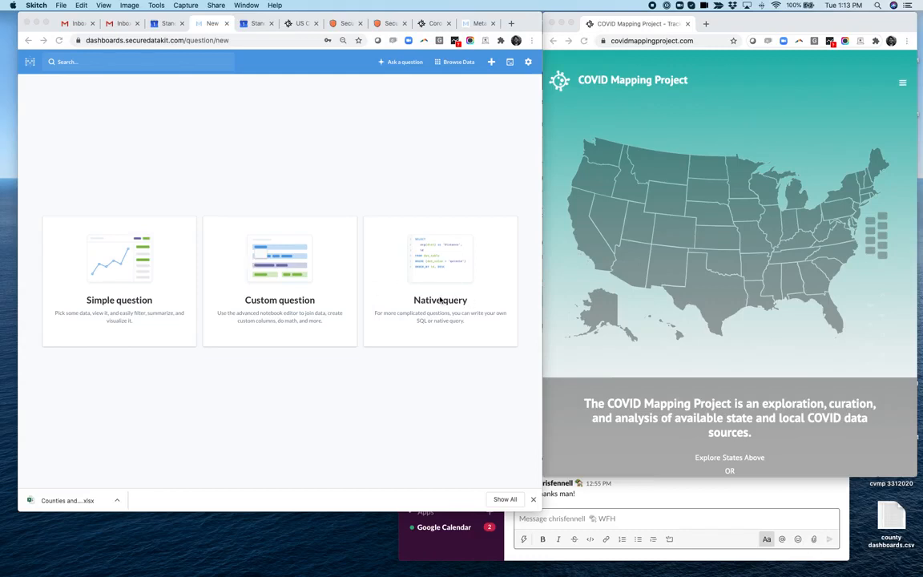
- Create a native SQL query on the ROWDY database, paste the county statistics query and run it
left_click(440, 299)
left_click(415, 294)
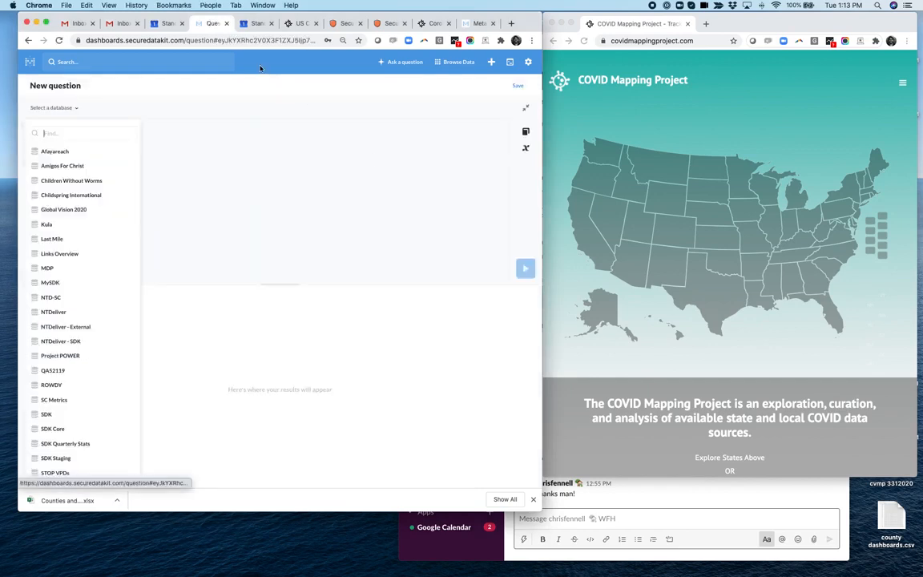
left_click(68, 384)
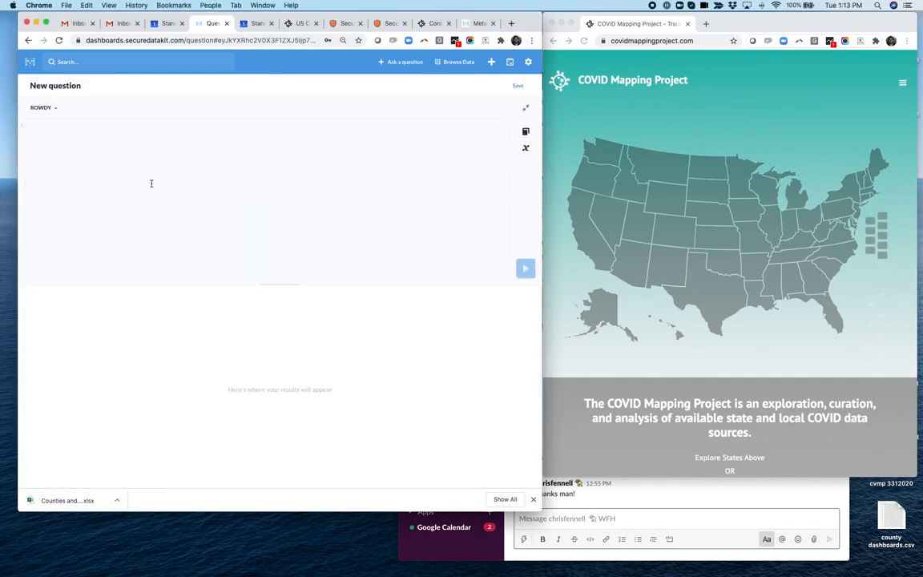
type("select webflow_dashboard_url as 'County Dashboard', county_name as 'Name', num_positive as 'Total Positive', (num_positive / population) * 100000 as 'Per Capita',  num_deaths as 'Total Deaths', population as 'Population', population_over_65 as 'Population Over 65', percent_aa as 'Black or African American', percent_white as 'White', percent_hispanic as 'Hispanic', percent_asian as 'Asian'  from rowdy_us_counties_new where state_abbr='GA' order by county_name asc")
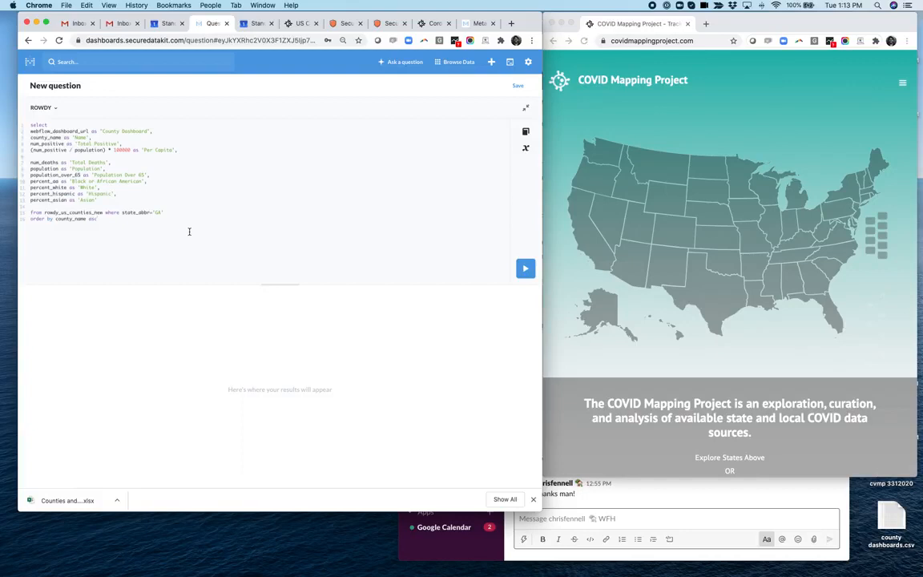
left_click(523, 270)
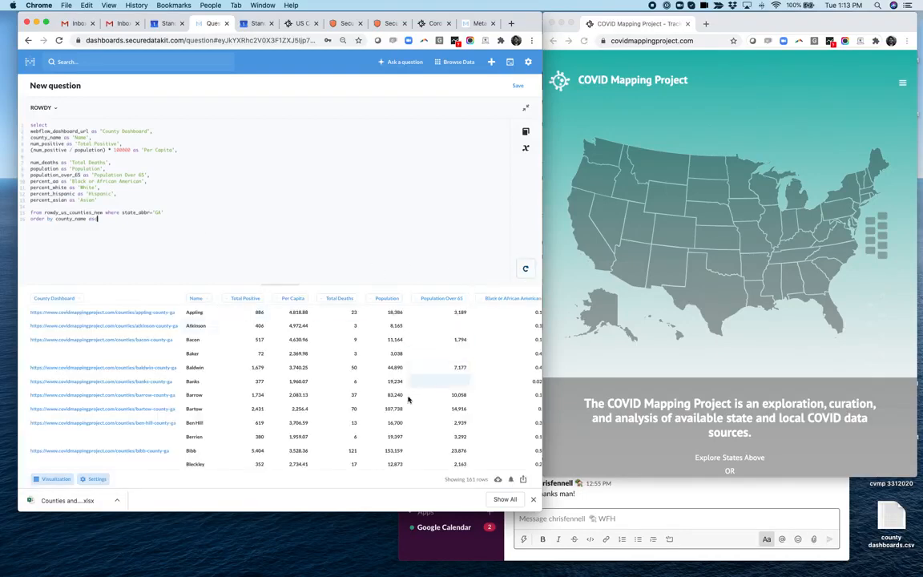
- Set the query's state_abbr condition to 'FL' and rerun it
double_click(158, 212)
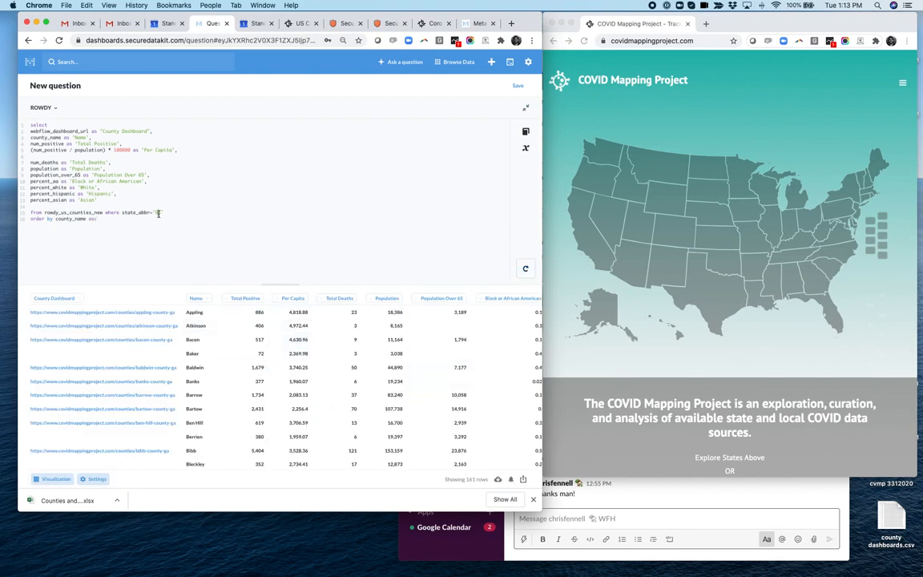
type("FL")
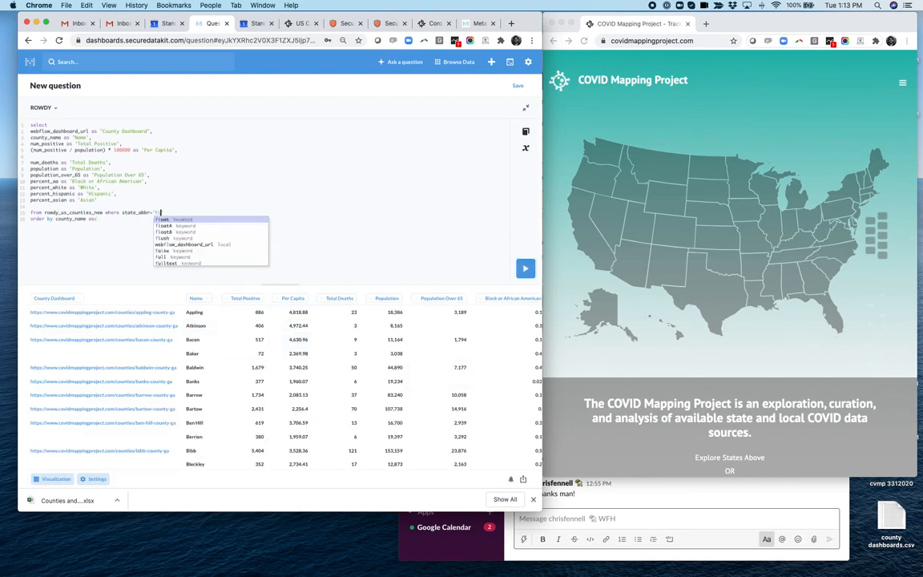
left_click(526, 269)
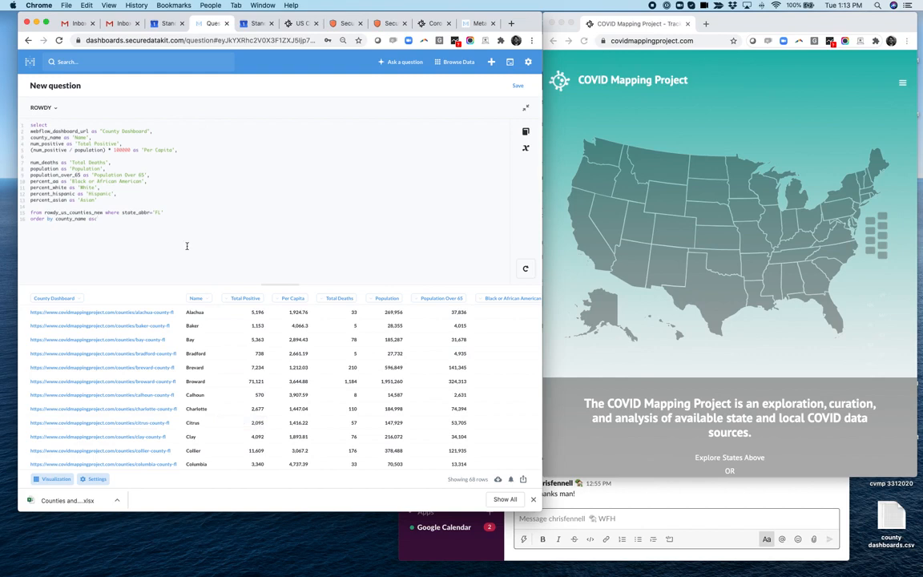
- Replace the state_abbr='FL' condition with a {{state}} template variable
left_click_drag(164, 212, 122, 212)
key("BackSpace")
type("({state")
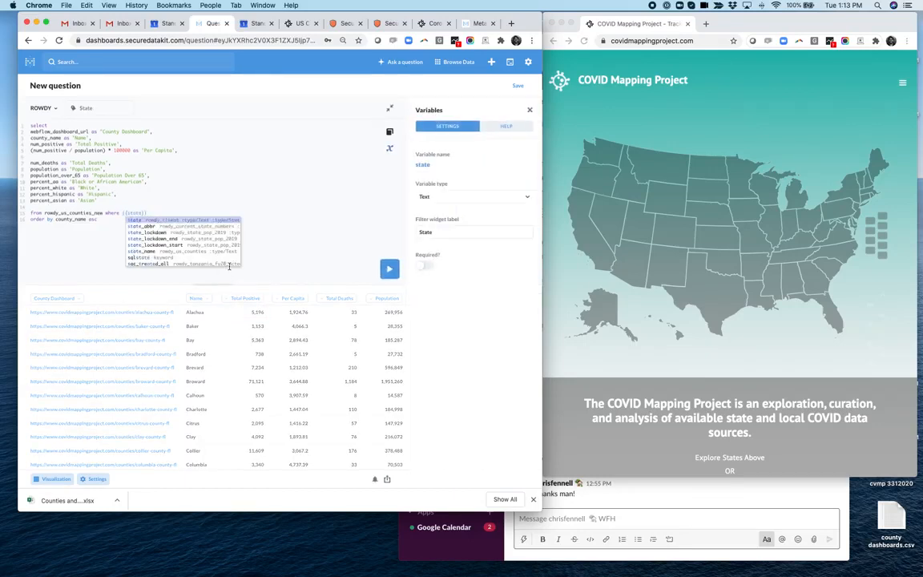
left_click(208, 196)
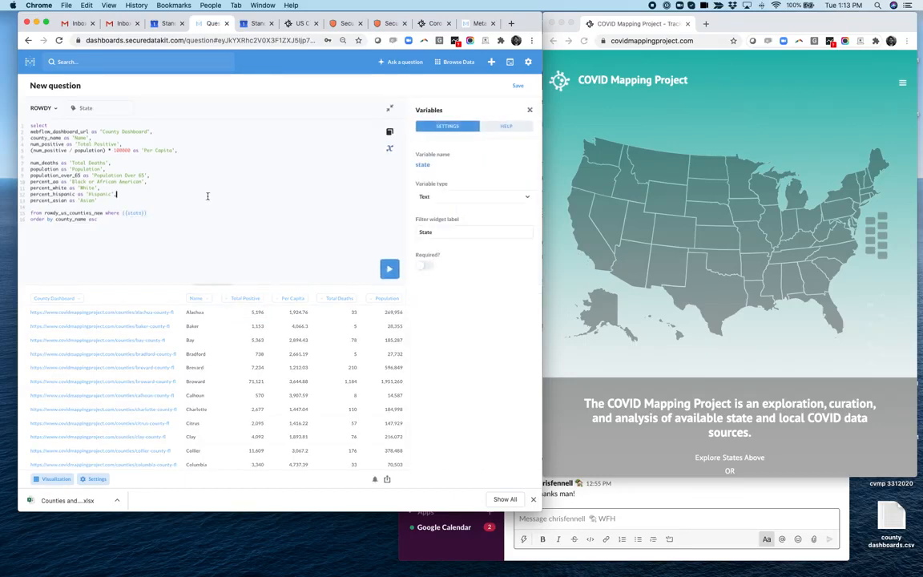
- Make the state variable a Field Filter mapped to the State Abbr field of Rowdy Us Counties New
left_click(136, 212)
left_click(437, 202)
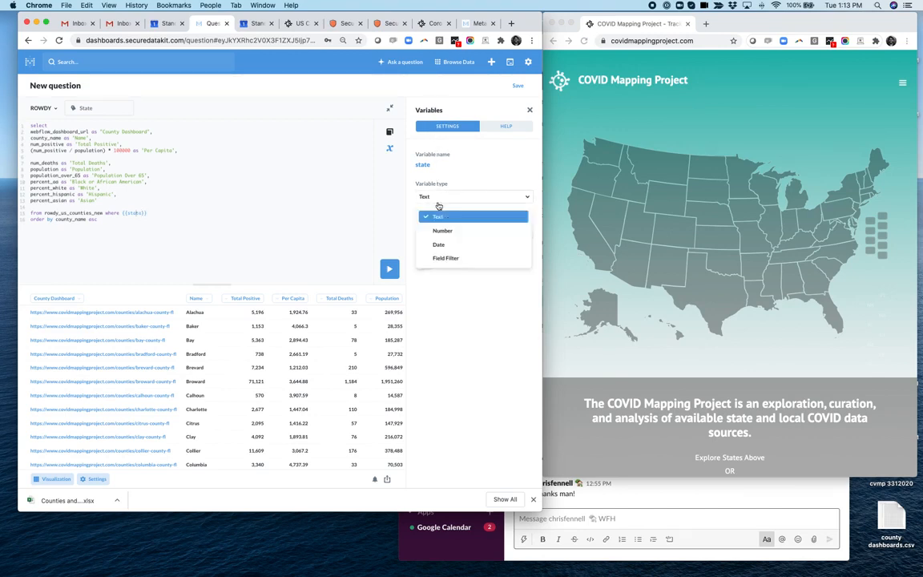
left_click(449, 258)
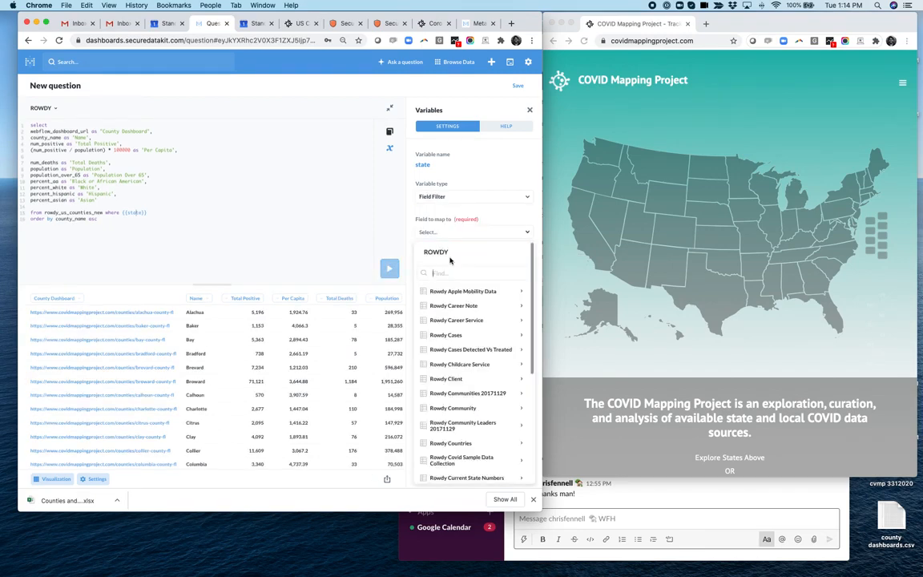
scroll(487, 328, "down", 15)
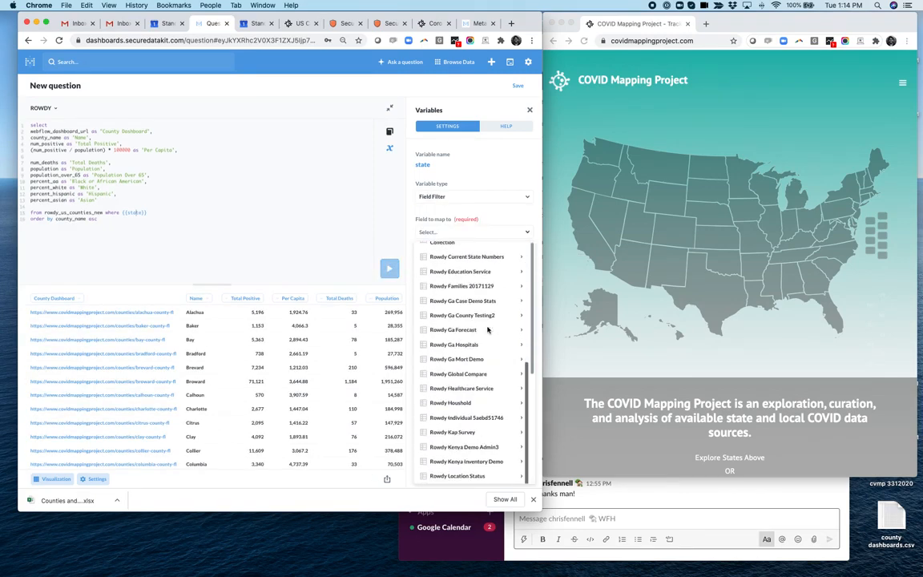
scroll(487, 330, "down", 1)
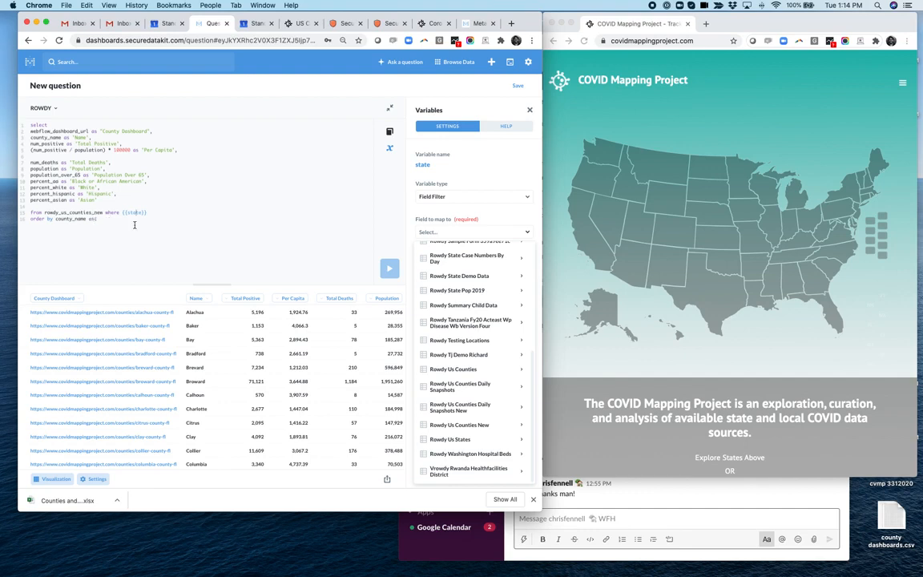
left_click(472, 425)
scroll(475, 425, "down", 10)
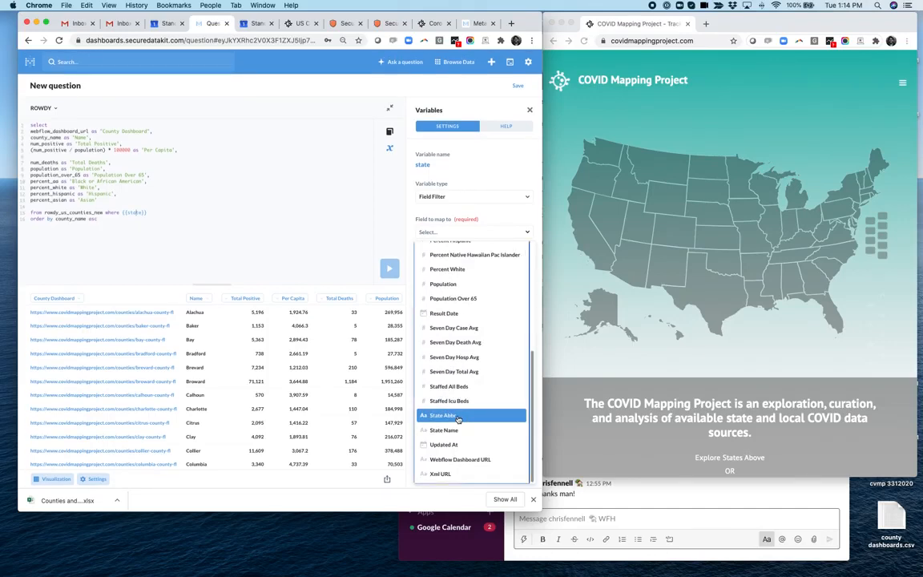
left_click(458, 417)
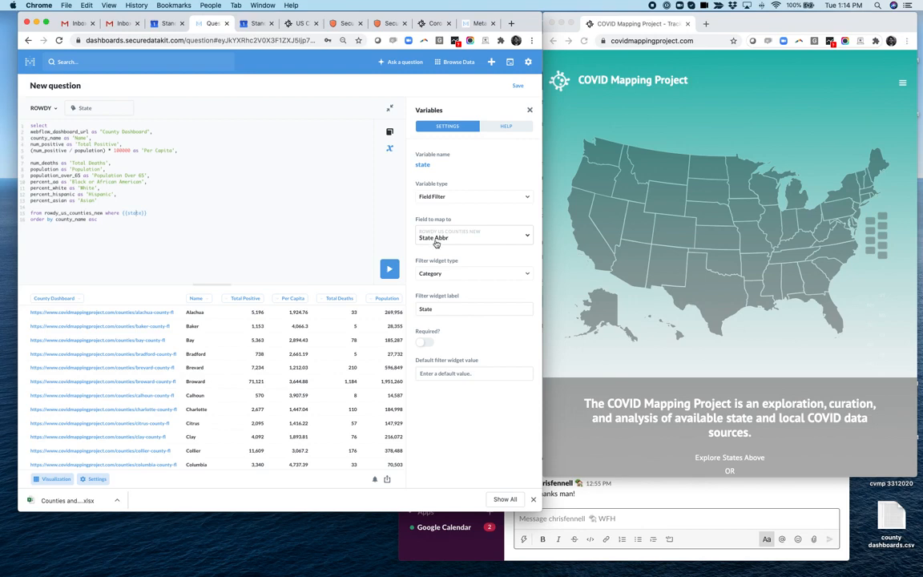
- Set the State filter widget to GA and run the query
left_click(84, 108)
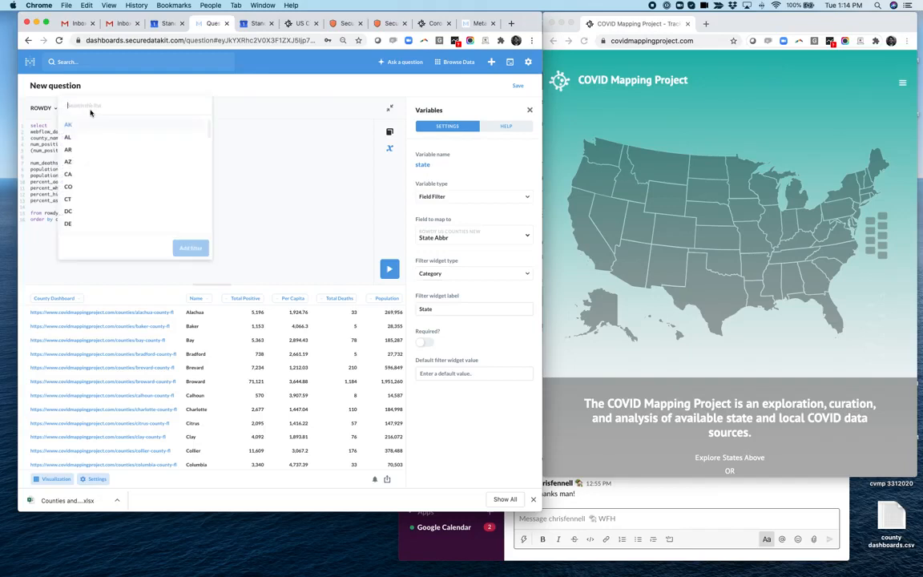
scroll(93, 156, "down", 2)
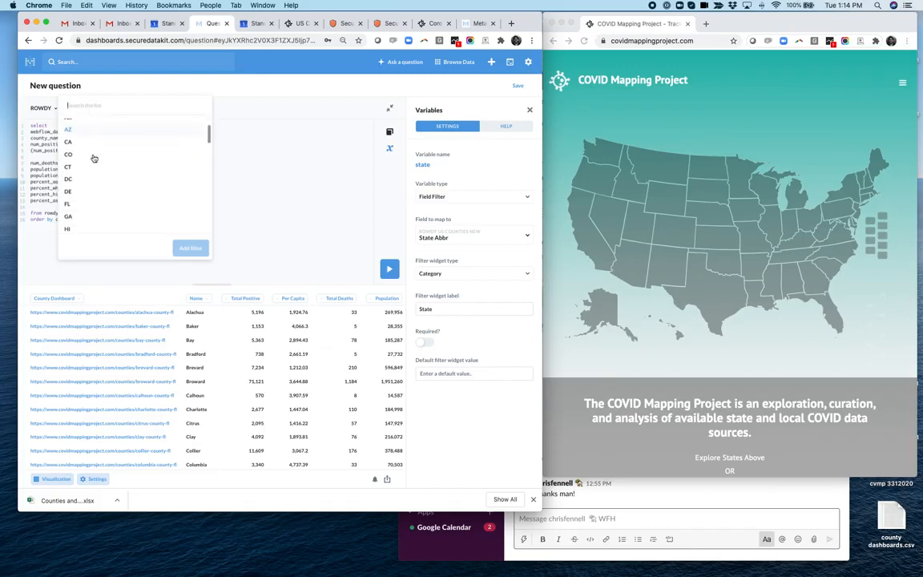
left_click(81, 218)
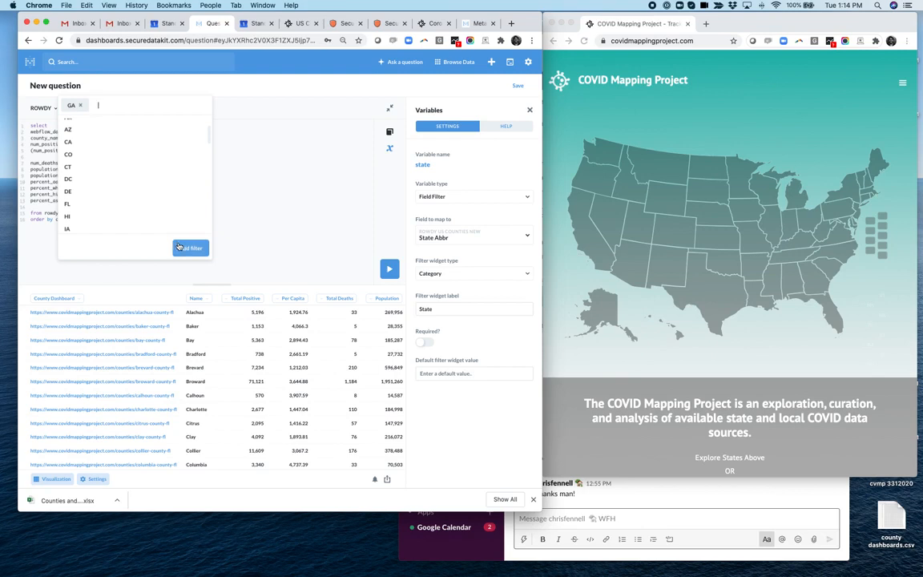
left_click(179, 247)
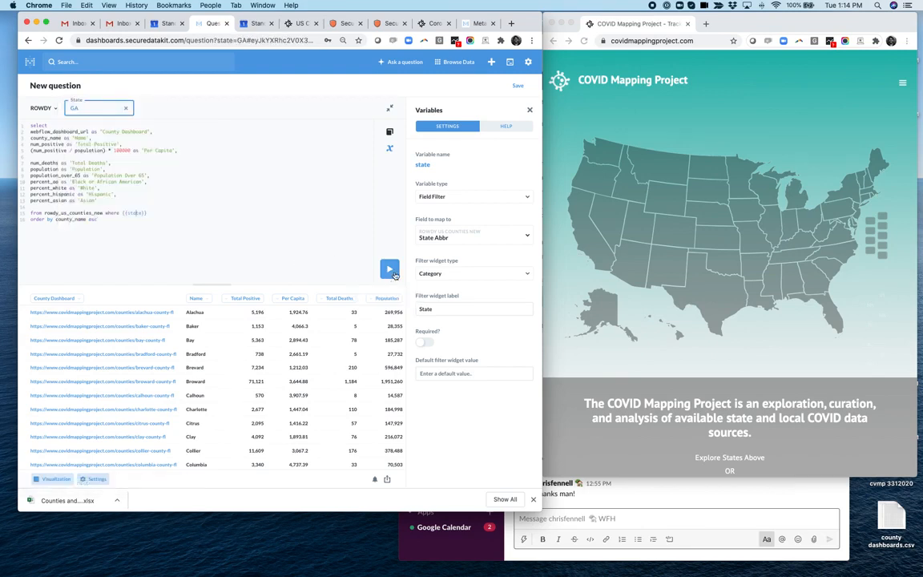
left_click(391, 272)
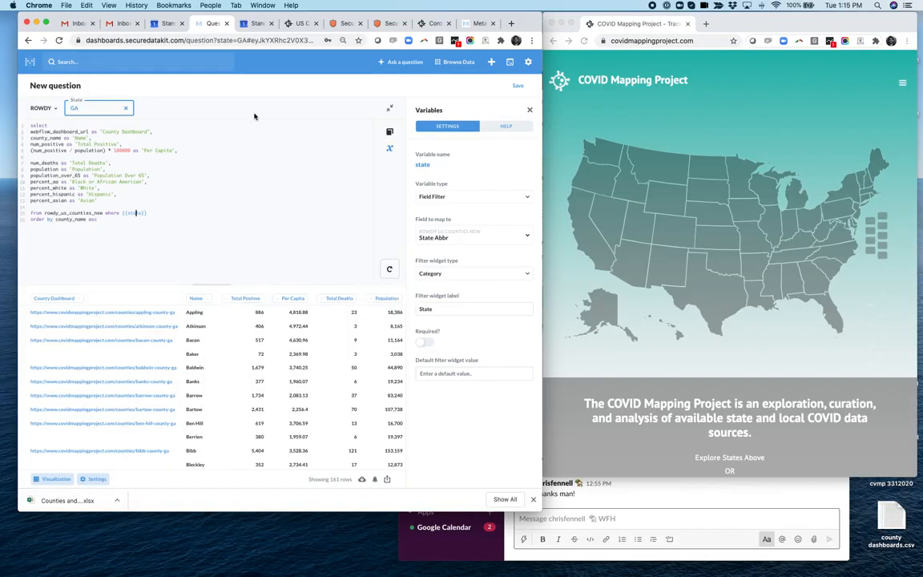
- Change the State filter to WA, update it and rerun the query
left_click(87, 110)
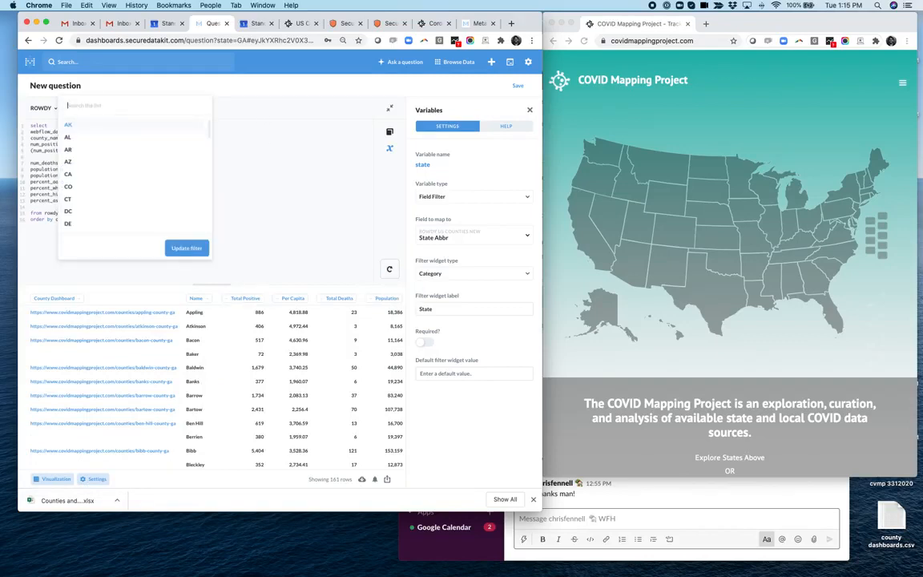
type("cali")
key("BackSpace")
key("BackSpace")
key("BackSpace")
key("BackSpace")
type("wa")
left_click(85, 124)
left_click(184, 248)
left_click(390, 269)
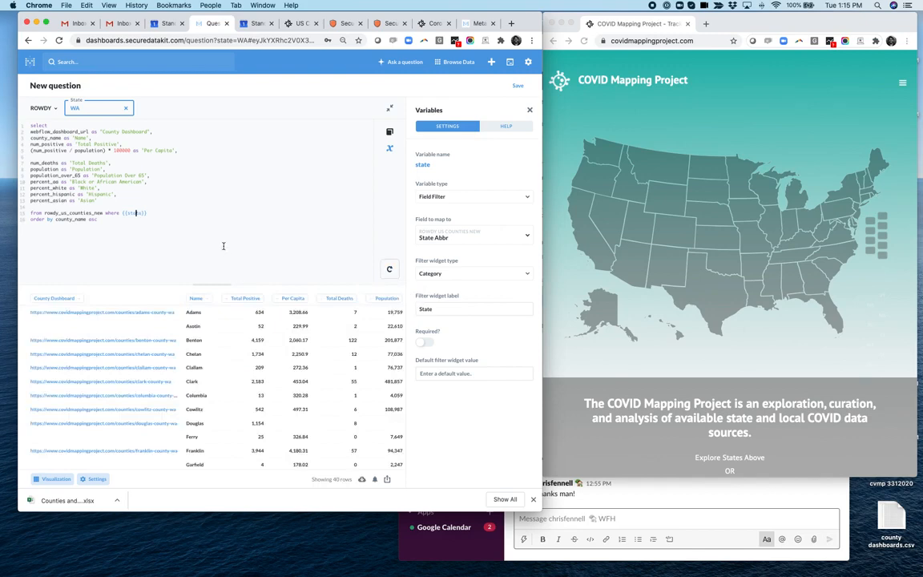
- Save the question with the name Testing Questions
left_click(374, 478)
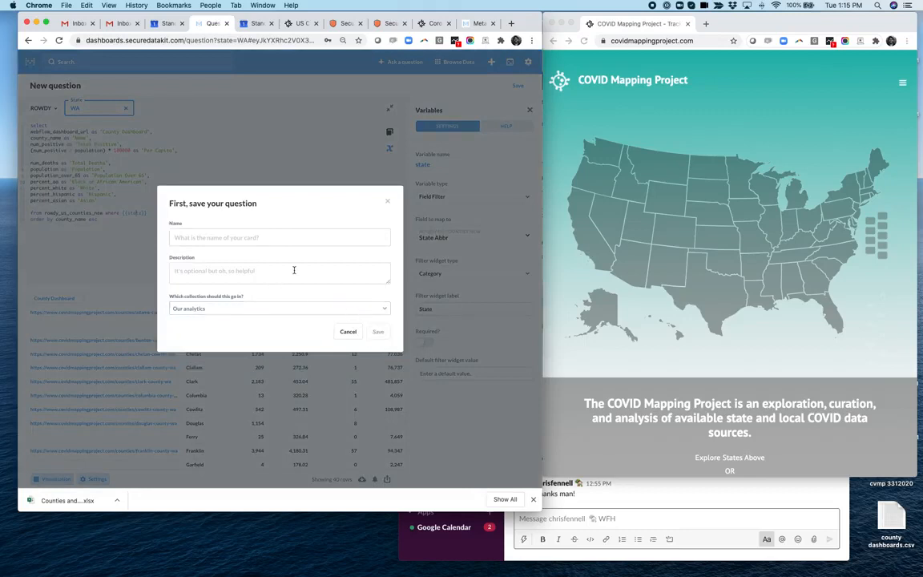
left_click(284, 240)
type("Testin")
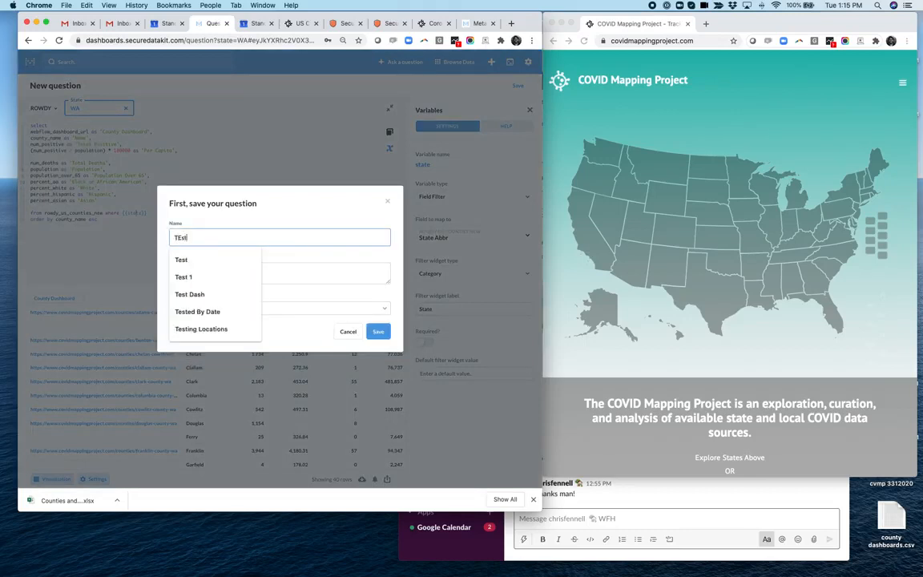
type("g Questions")
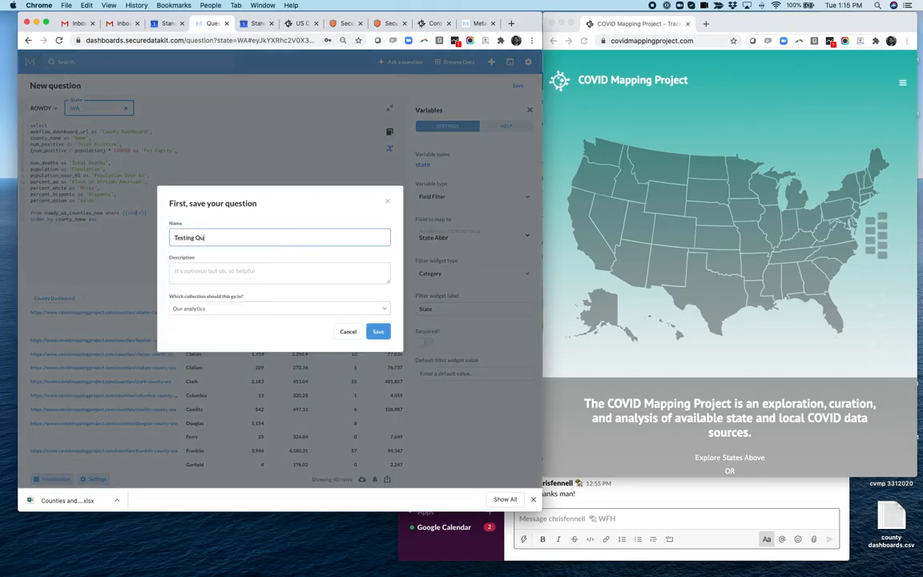
left_click(378, 332)
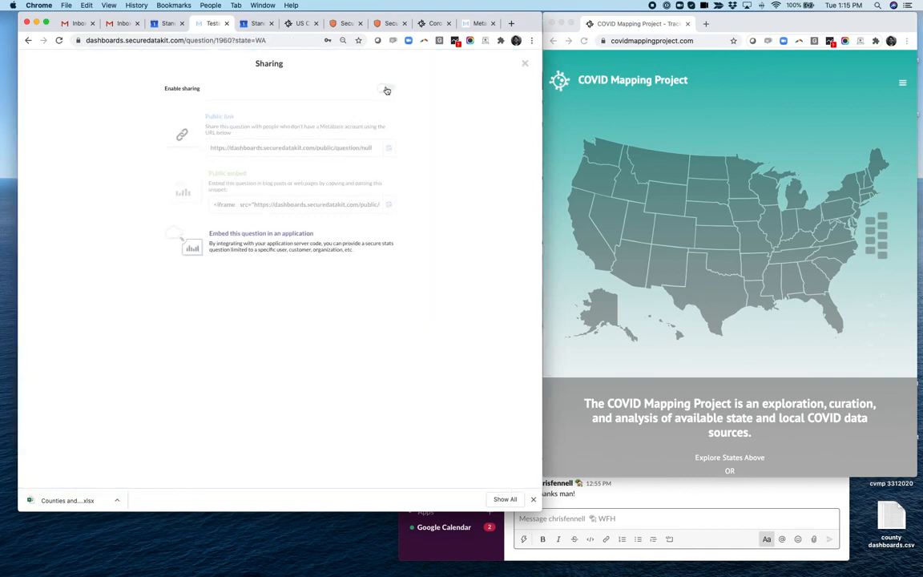
- Enable public sharing, copy the public link and open it in the browser
left_click(386, 89)
left_click(330, 148)
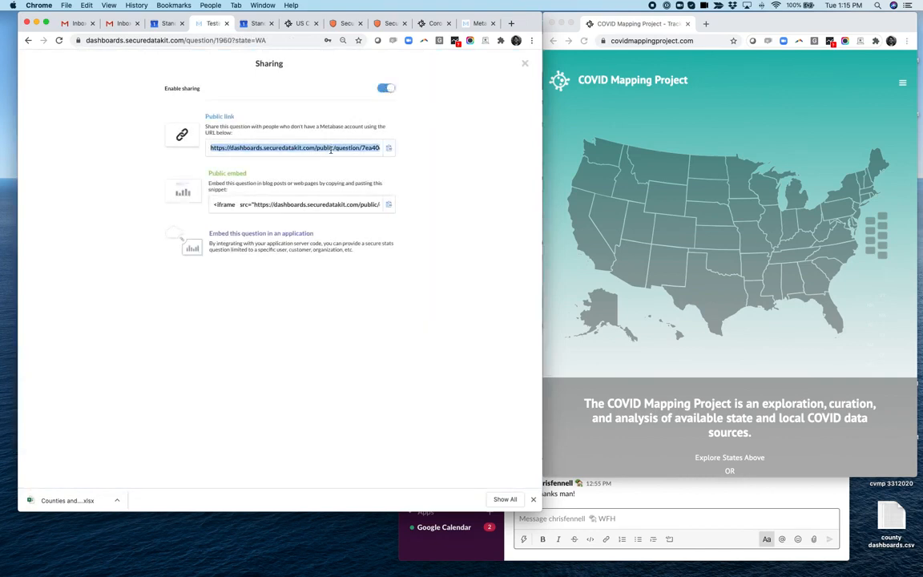
key("super+c")
left_click(272, 40)
key("super+v")
key("Return")
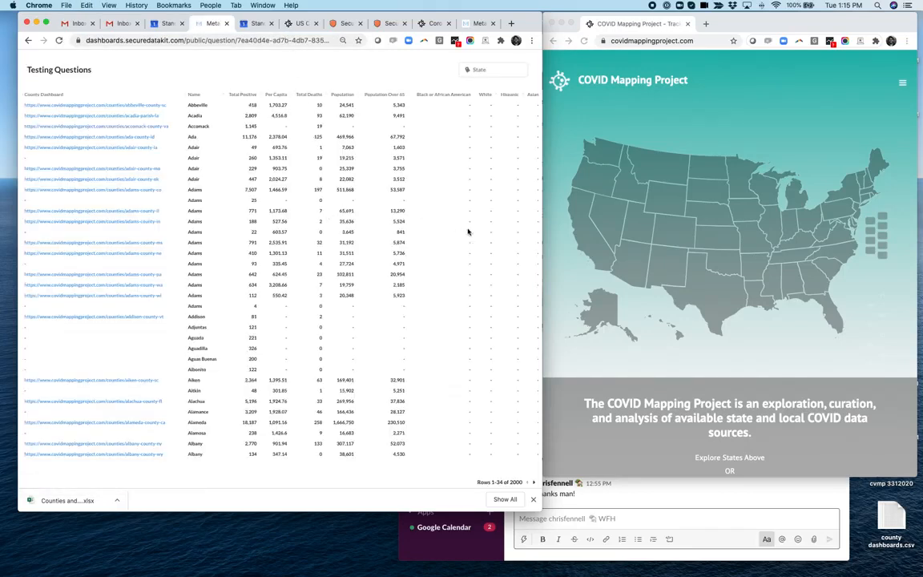
- Filter the public question page by State GA
left_click(484, 72)
type("GA")
key("Return")
left_click(514, 208)
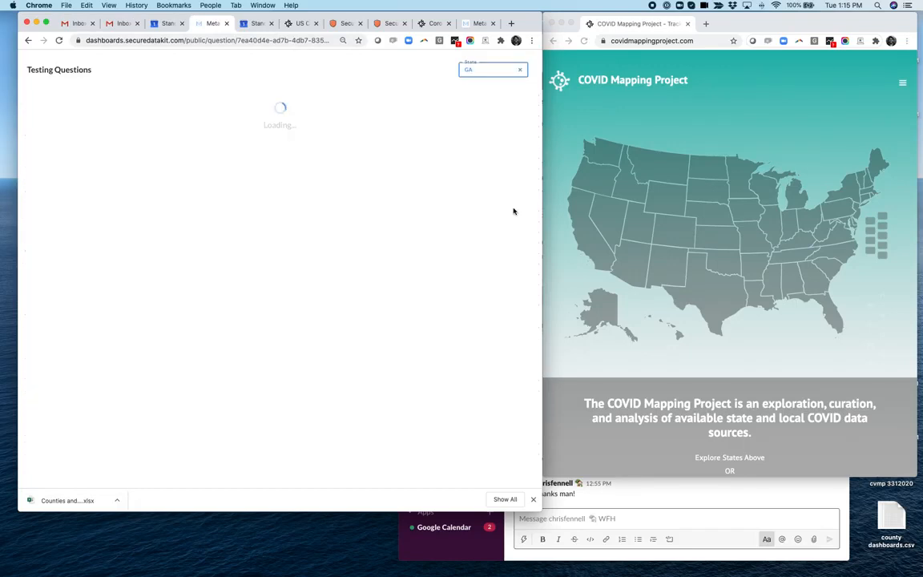
- Edit the public link's URL so its state parameter is FL and load it
left_click(290, 40)
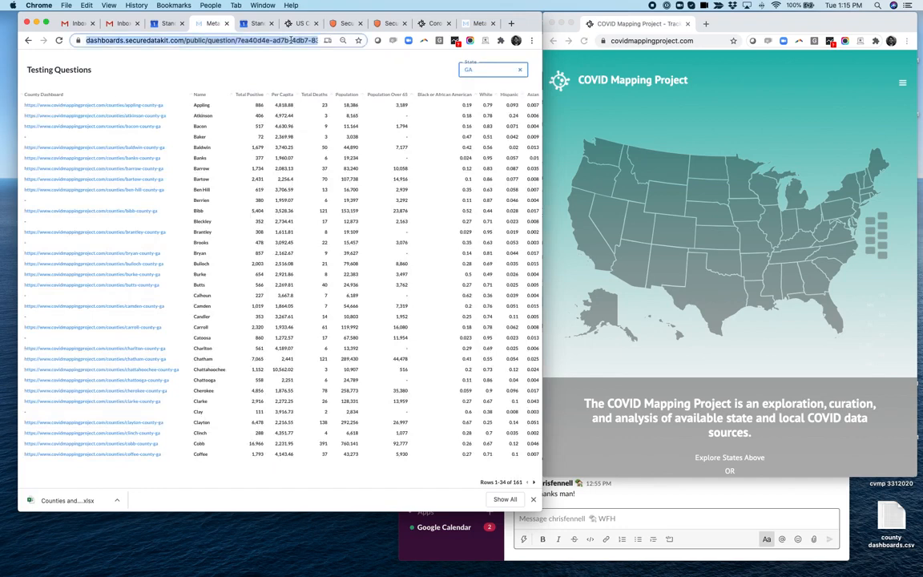
left_click(290, 40)
left_click_drag(291, 40, 362, 40)
left_click(289, 44)
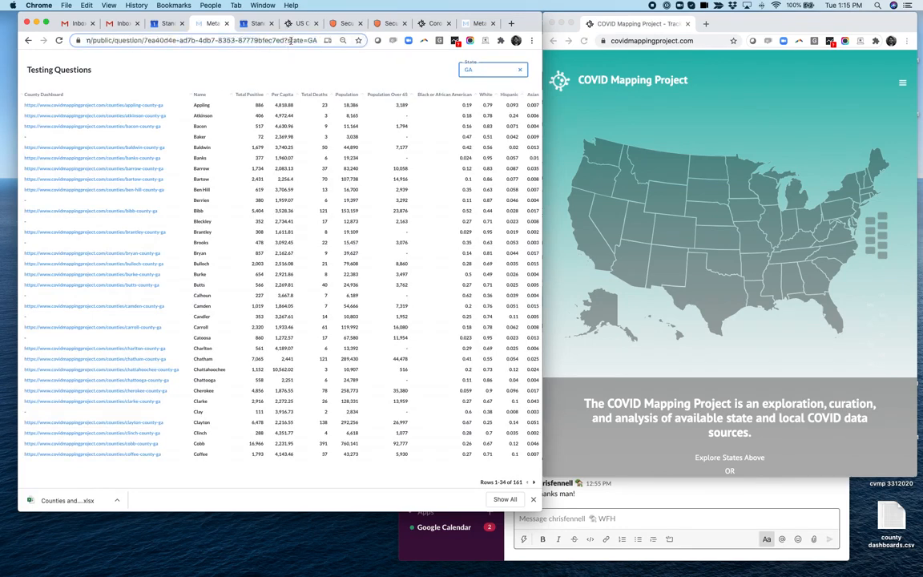
double_click(311, 40)
type("FL")
key("Return")
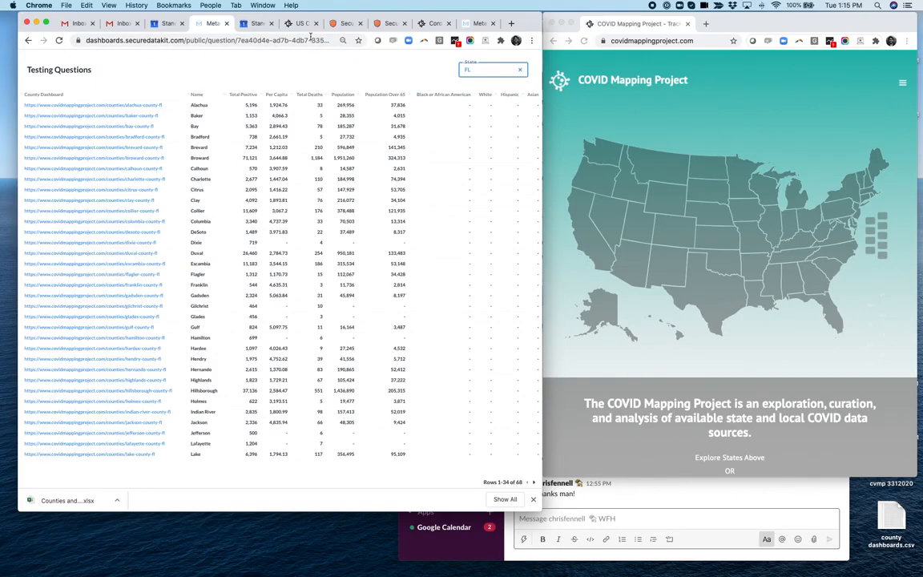
- Examine the state parameter at the end of the public link URL
left_click(314, 39)
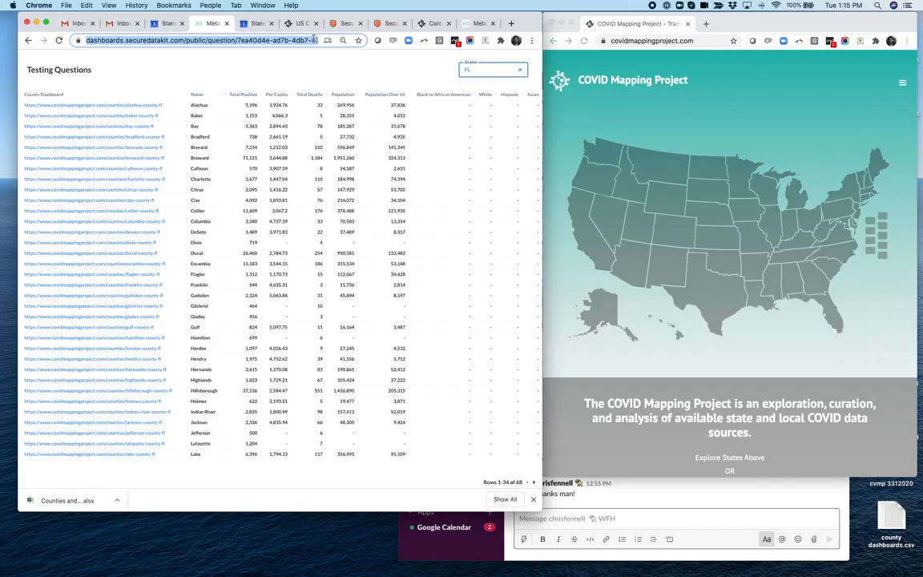
left_click(314, 40)
left_click_drag(314, 39, 345, 43)
left_click(314, 42)
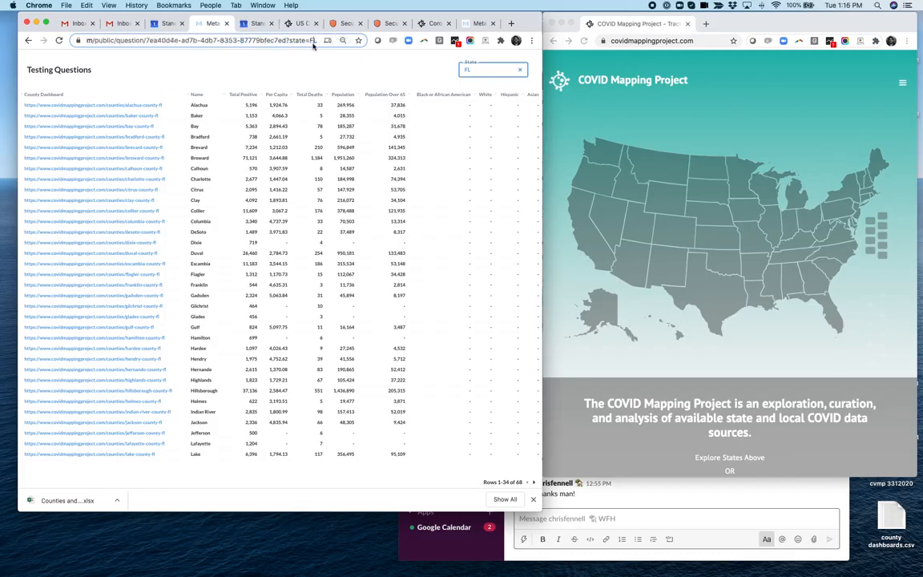